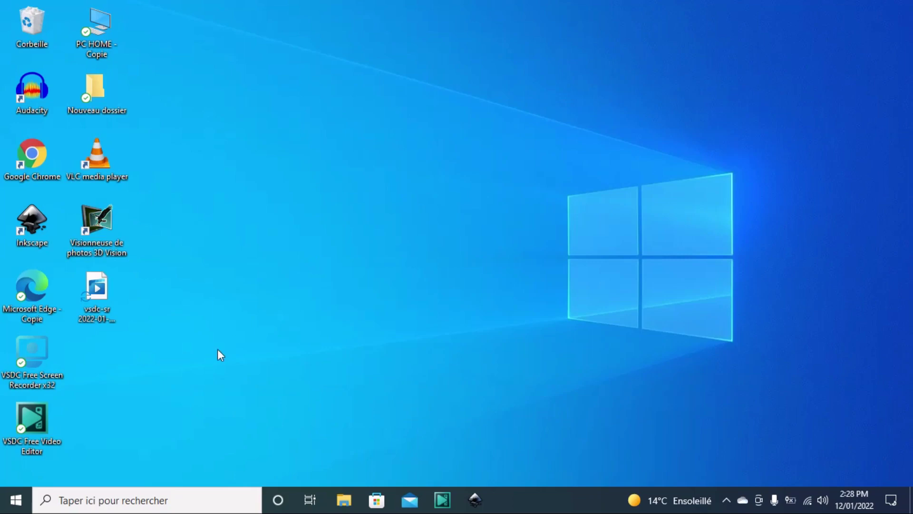
pyautogui.click(16, 500)
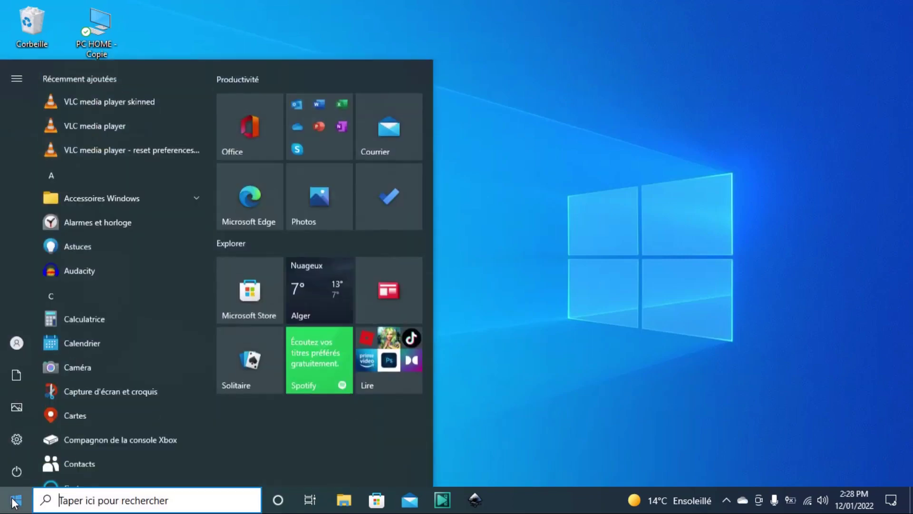
pyautogui.moveTo(19, 477)
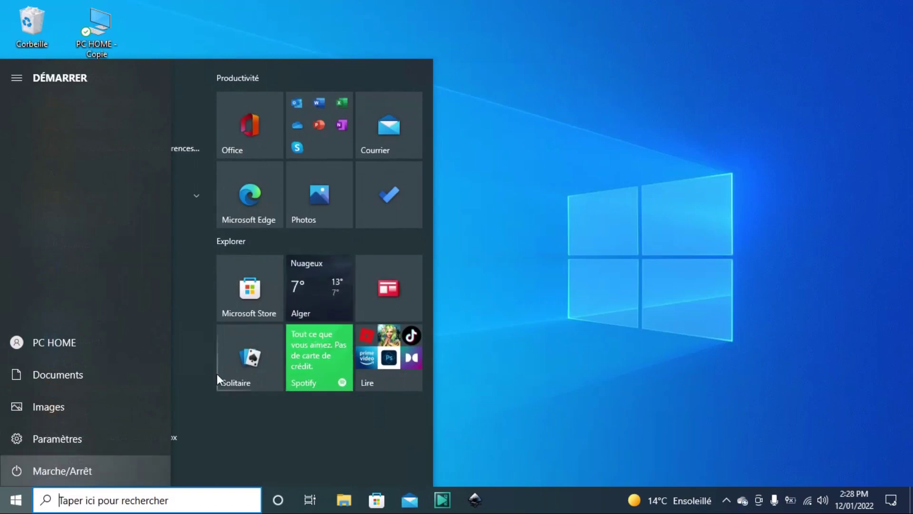
pyautogui.click(567, 326)
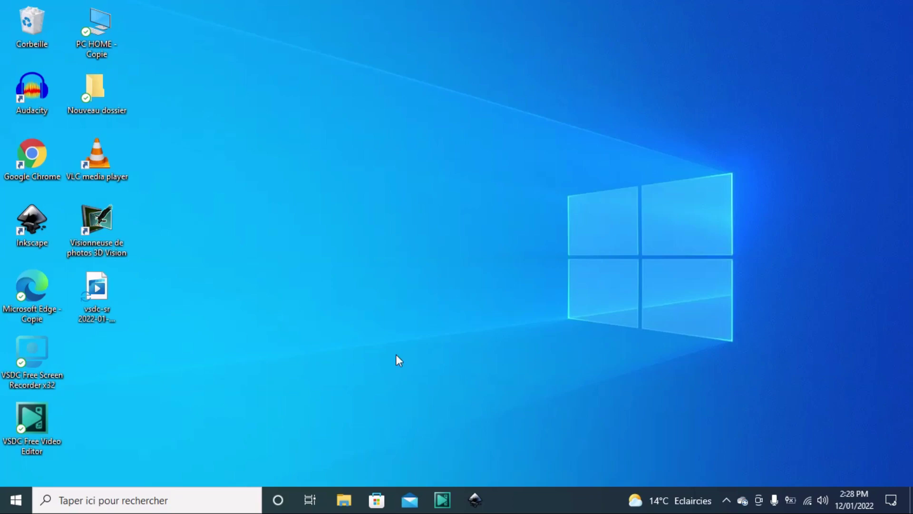
# Open the Windows Update settings page through the recent search for update checks, review it and close it.
pyautogui.click(166, 503)
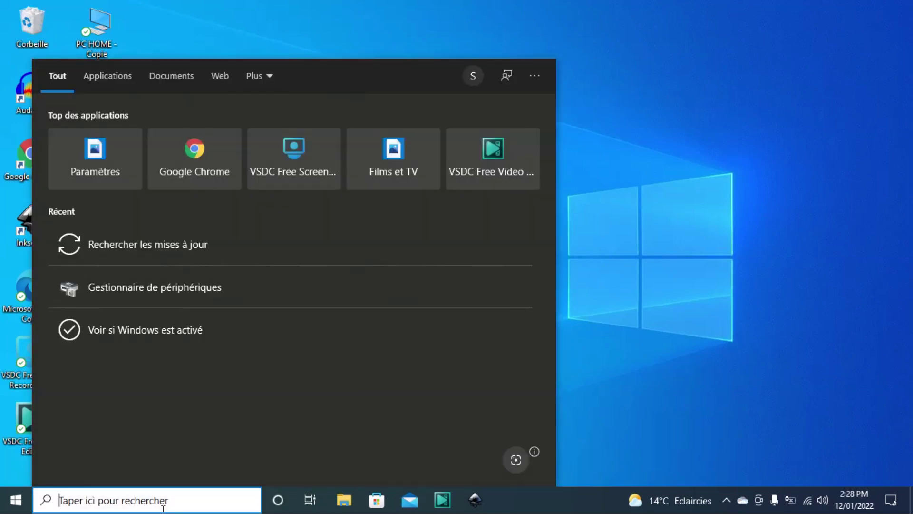
pyautogui.click(161, 260)
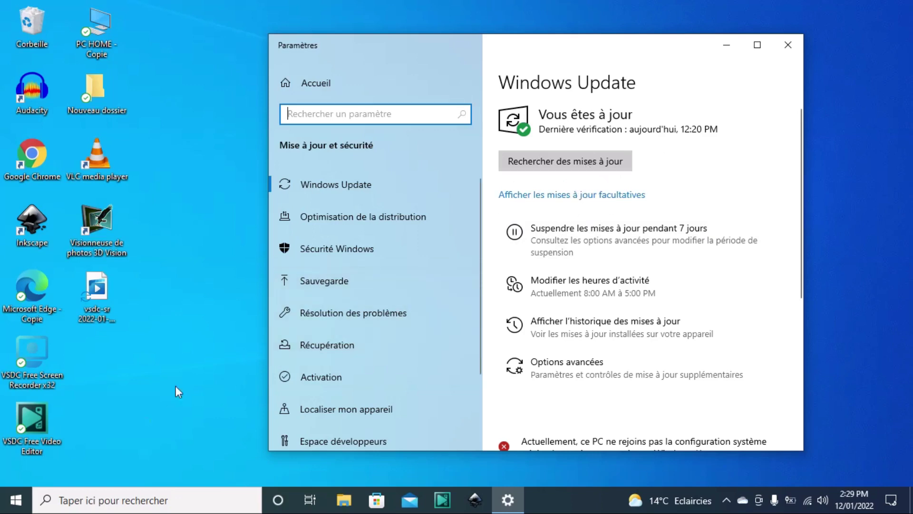
pyautogui.click(785, 53)
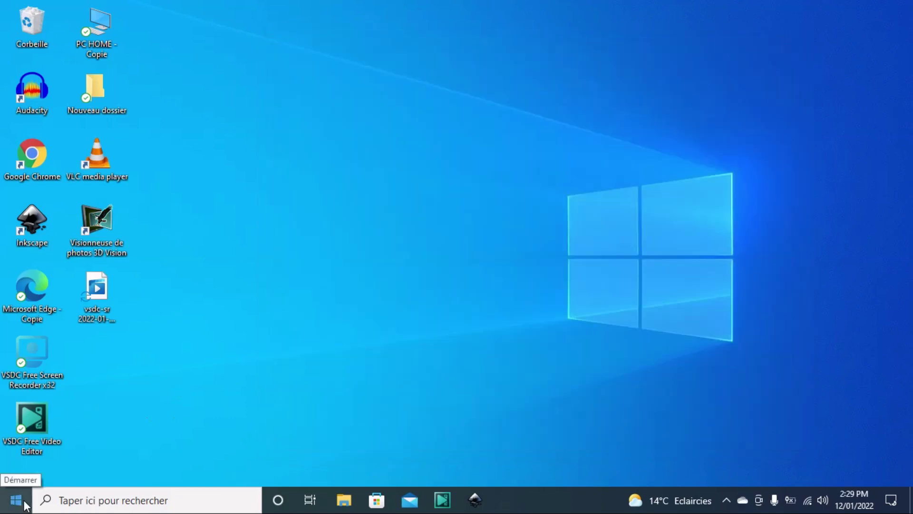
pyautogui.click(23, 503)
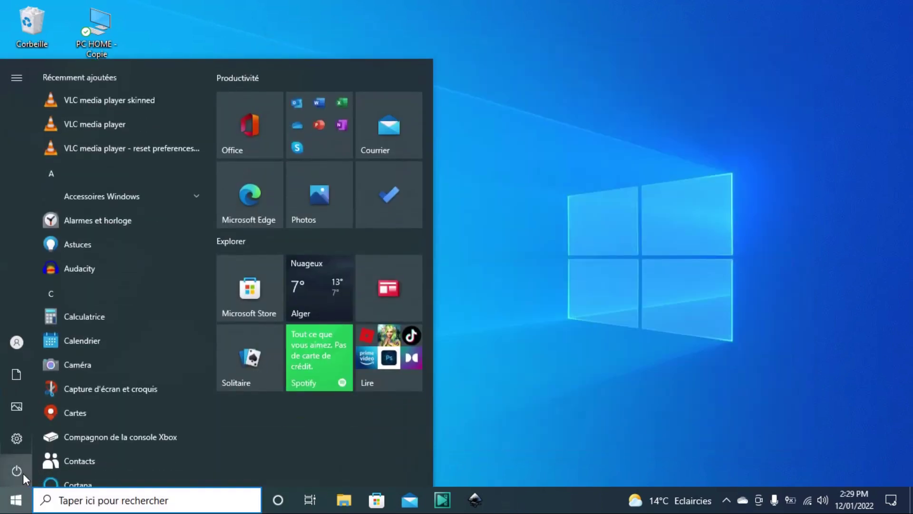
pyautogui.moveTo(22, 472)
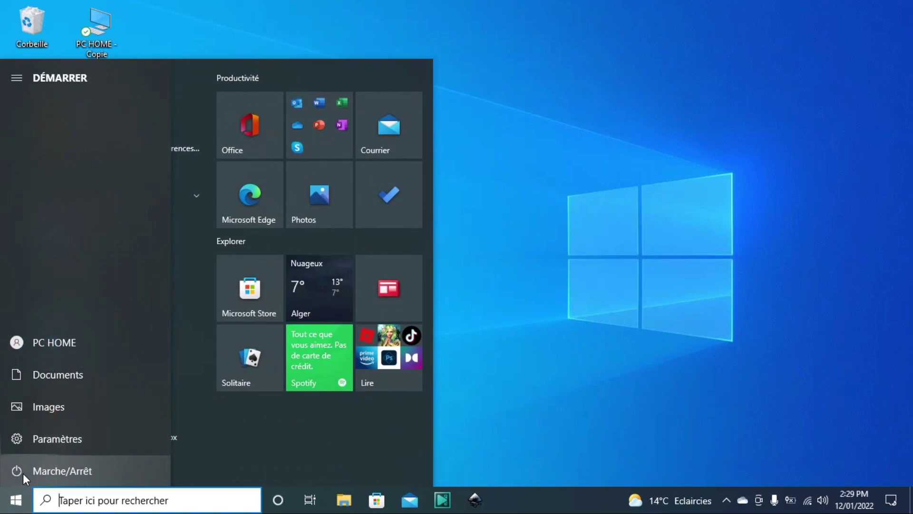
pyautogui.click(542, 301)
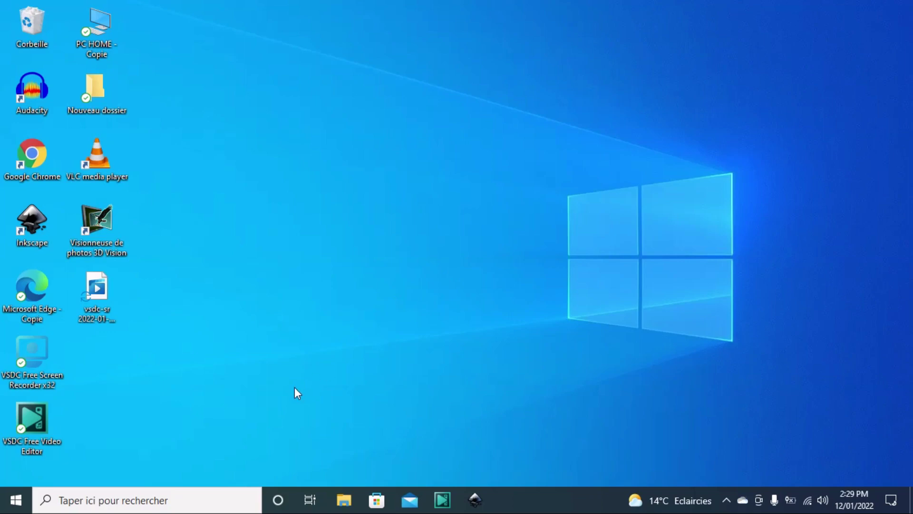
# Launch the hardware and devices troubleshooter by running the command msdt.exe -id devicediagnostic.
pyautogui.click(157, 497)
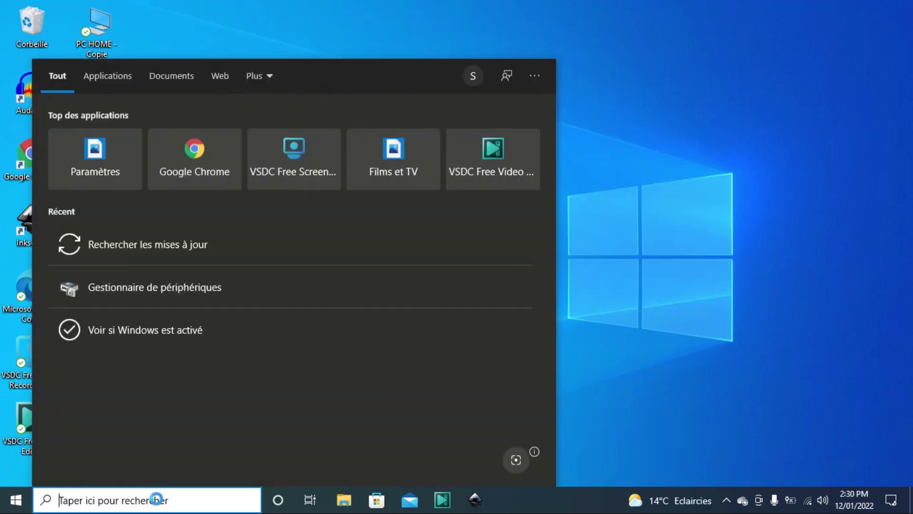
pyautogui.press('super+r')
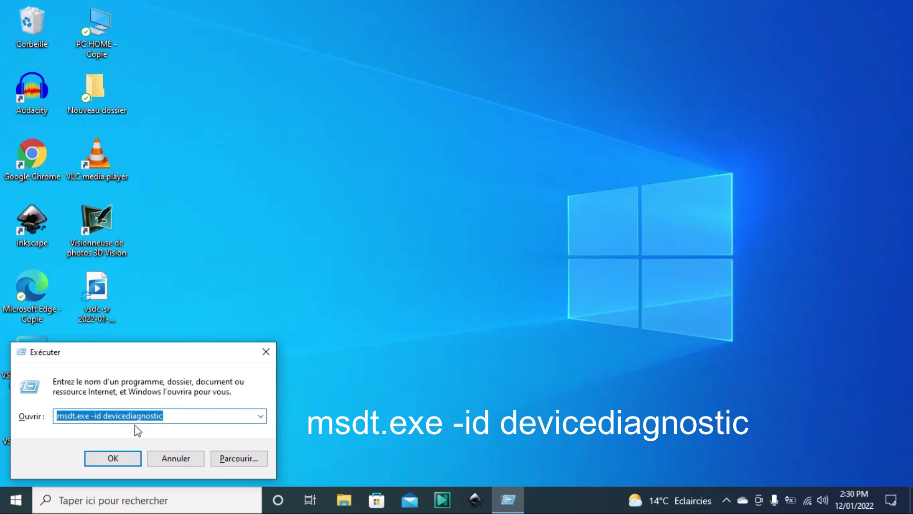
pyautogui.click(113, 459)
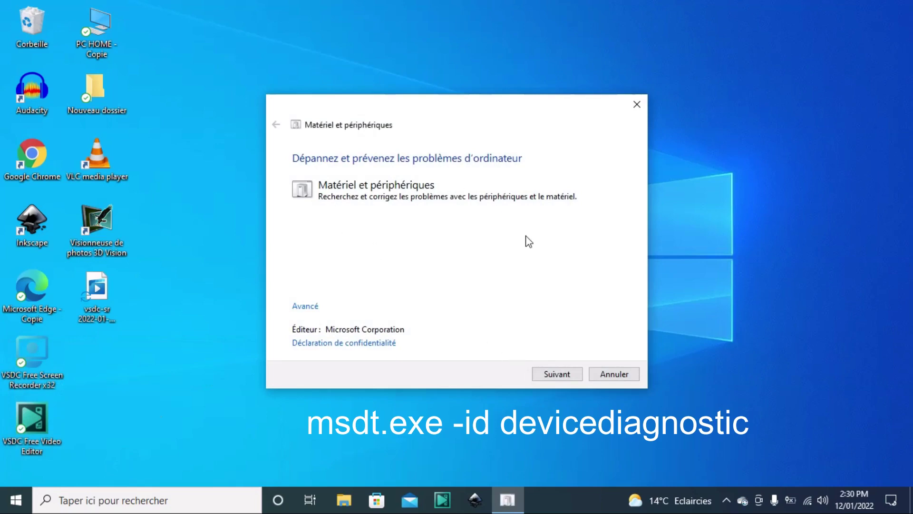
# Run the troubleshooter on the PCI simple communications controller that lacks a driver, and close the troubleshooter when it finishes.
pyautogui.click(553, 373)
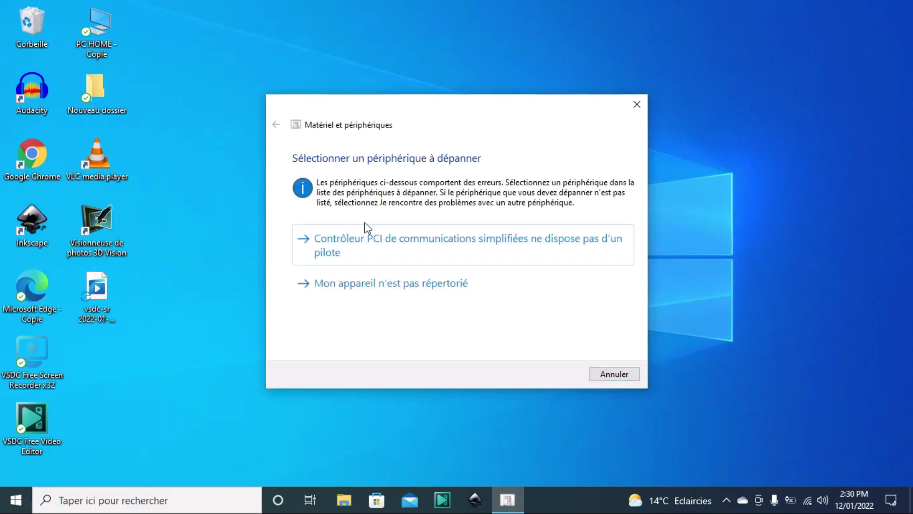
pyautogui.click(367, 239)
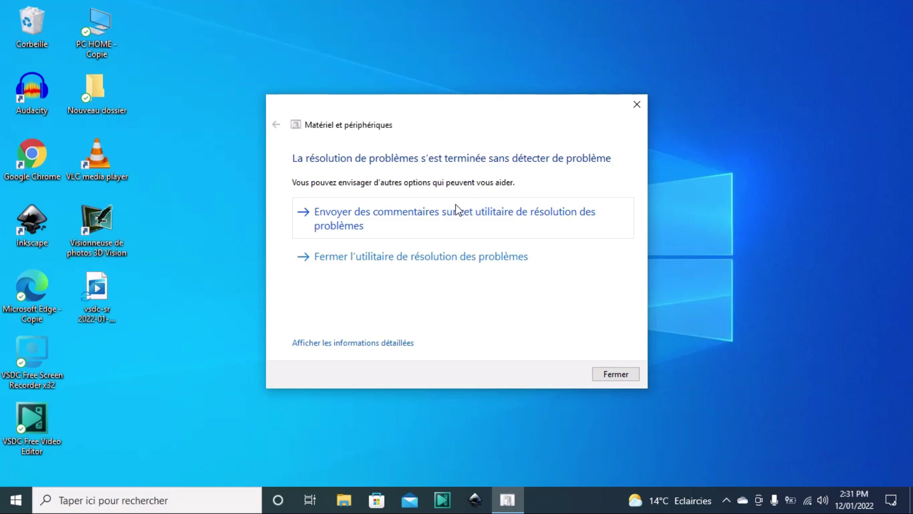
pyautogui.click(18, 507)
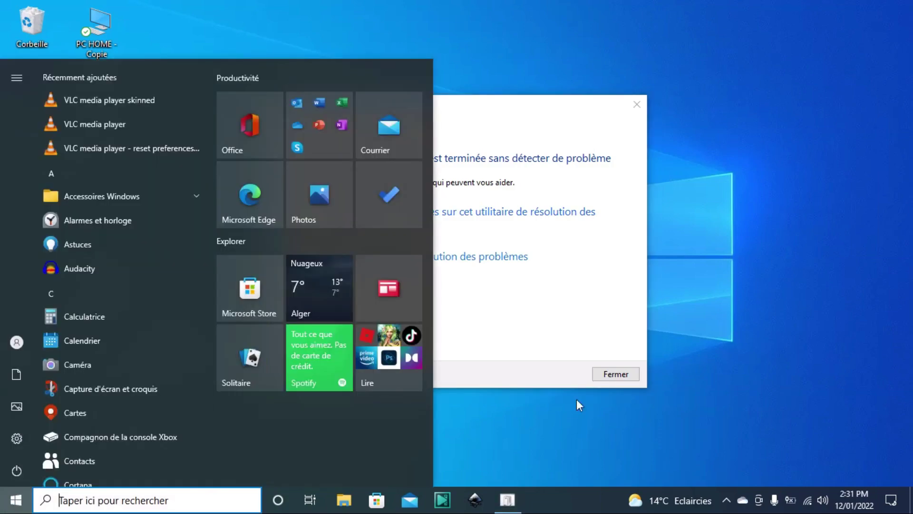
pyautogui.click(576, 398)
pyautogui.click(613, 373)
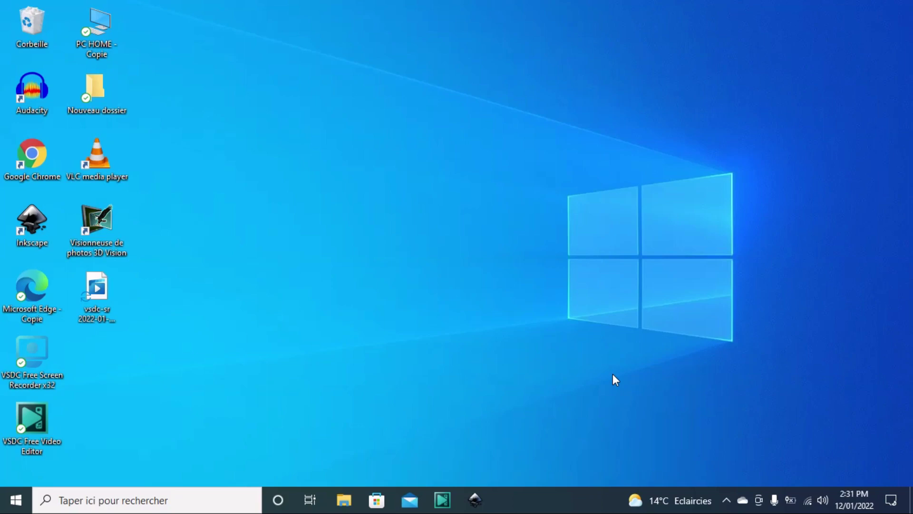
pyautogui.click(729, 502)
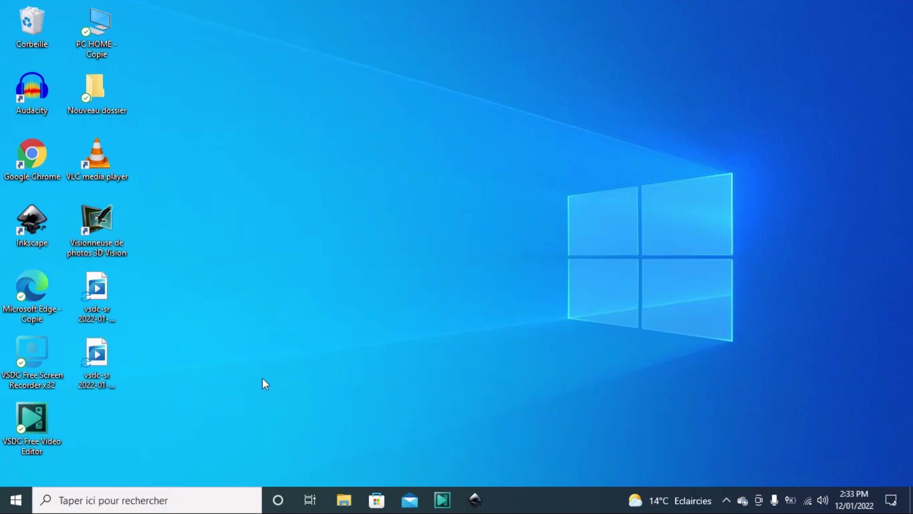
# Open Device Manager and expand the disk drives category (Lecteurs de disque).
pyautogui.rightClick(24, 504)
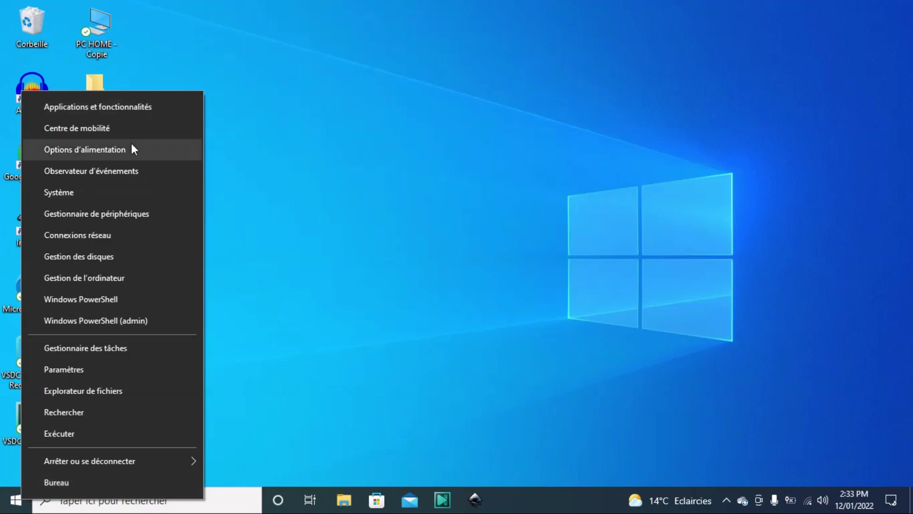
pyautogui.click(128, 204)
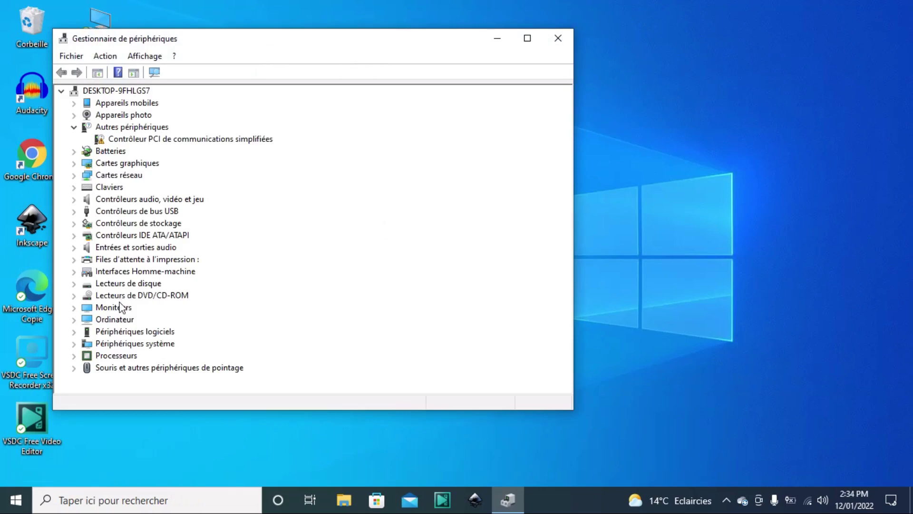
pyautogui.click(123, 285)
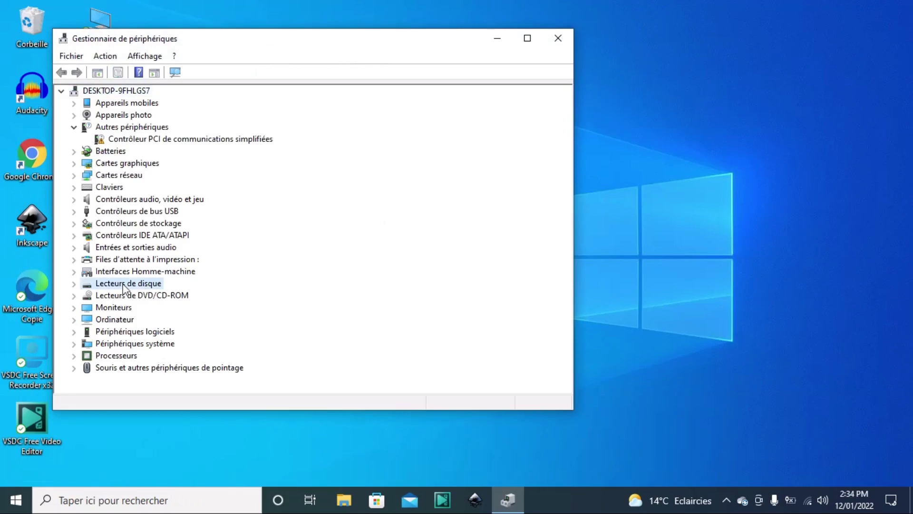
pyautogui.doubleClick(94, 284)
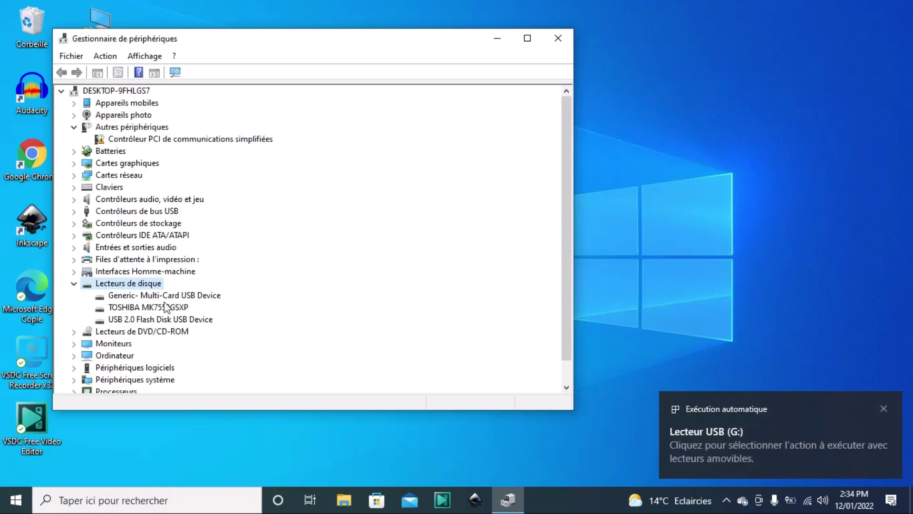
# View the available actions for the USB 2.0 Flash Disk USB Device, dismiss them and close Device Manager.
pyautogui.click(187, 322)
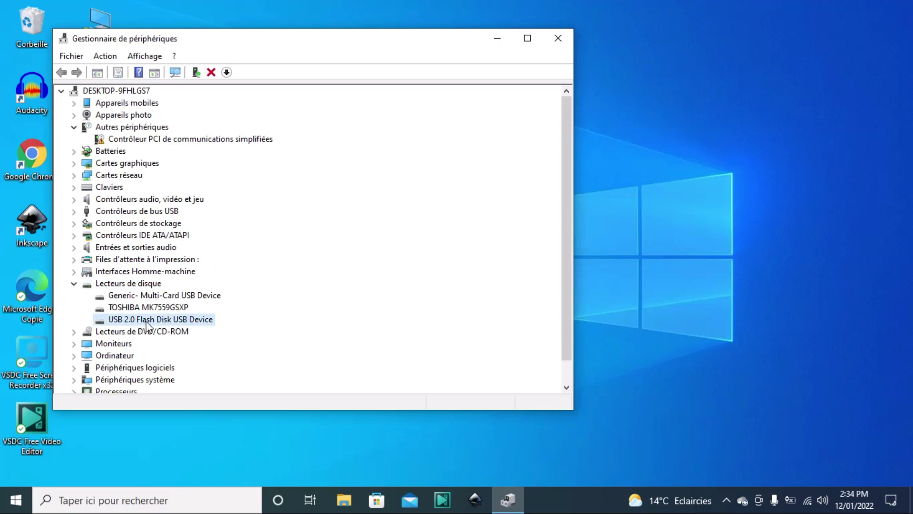
pyautogui.rightClick(148, 326)
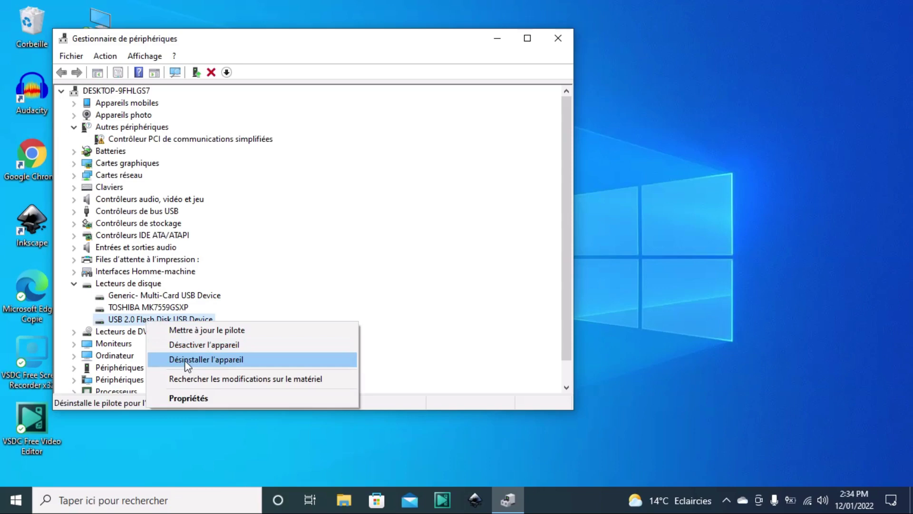
pyautogui.click(319, 267)
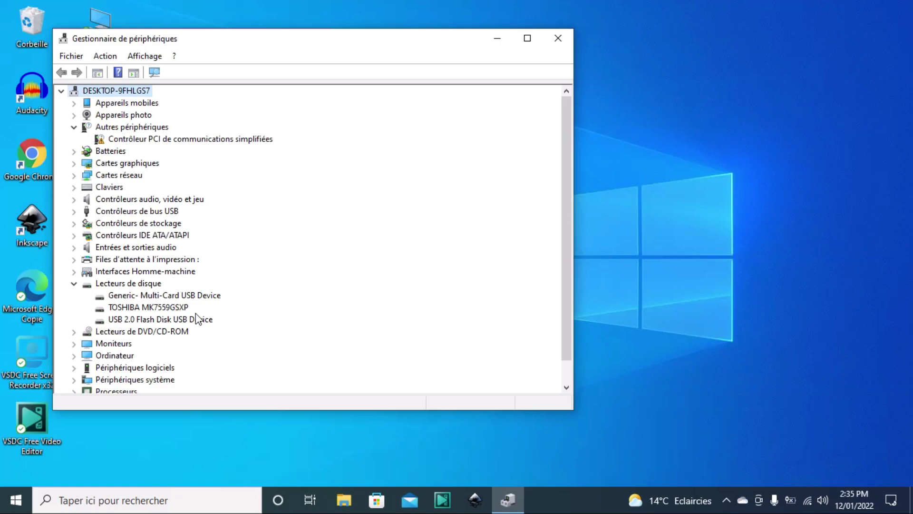
pyautogui.click(558, 39)
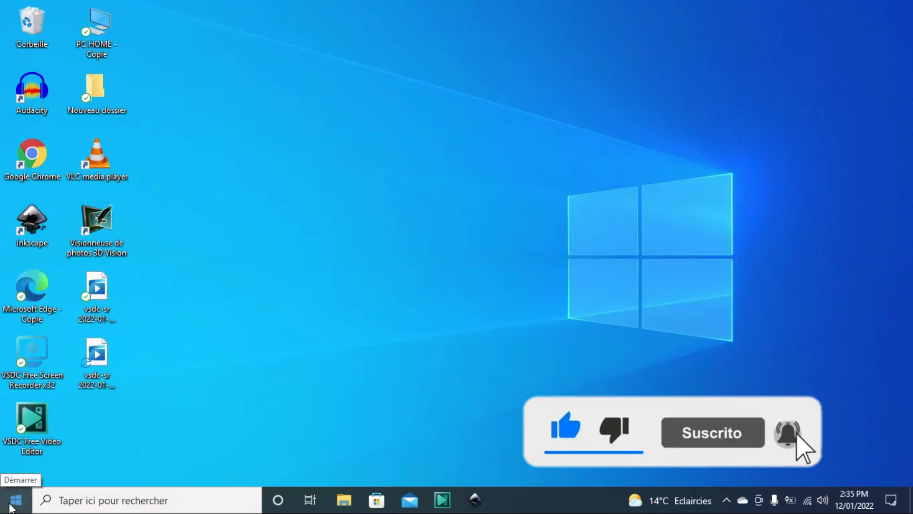
# Reopen Device Manager and expand the USB controllers category (Contrôleurs de bus USB).
pyautogui.rightClick(13, 507)
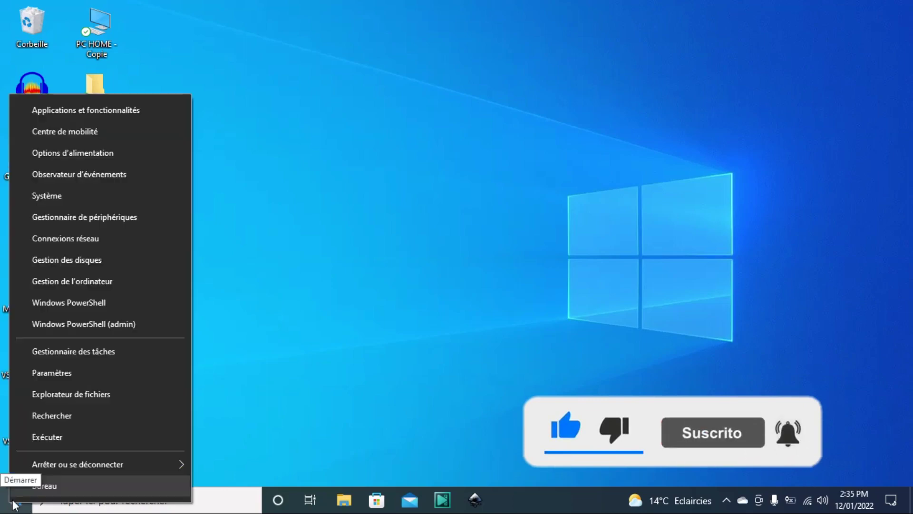
pyautogui.click(91, 219)
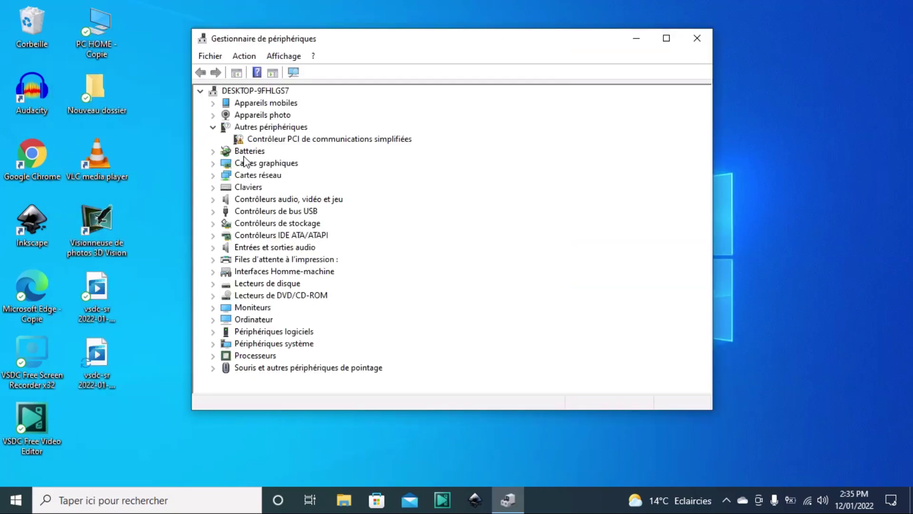
pyautogui.click(224, 212)
pyautogui.click(214, 212)
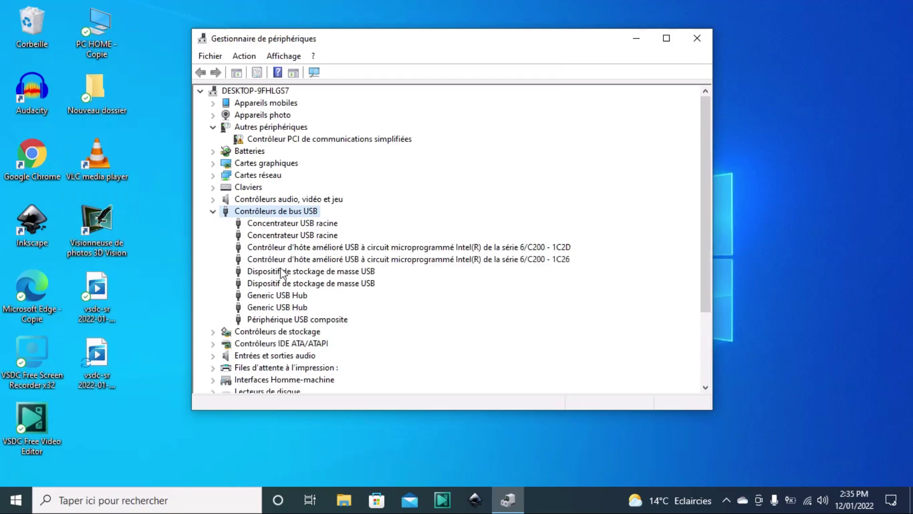
# Search automatically for an updated driver for the first Concentrateur USB racine and close the update wizard.
pyautogui.rightClick(299, 226)
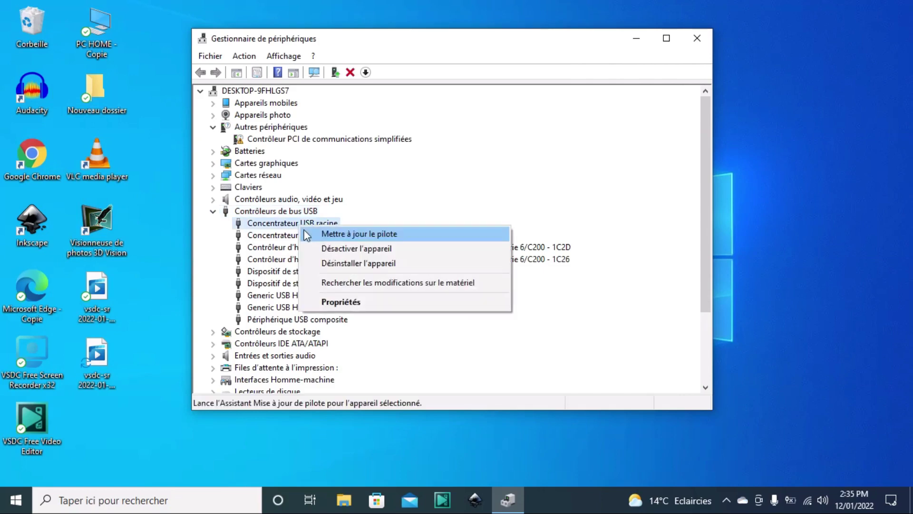
pyautogui.click(308, 234)
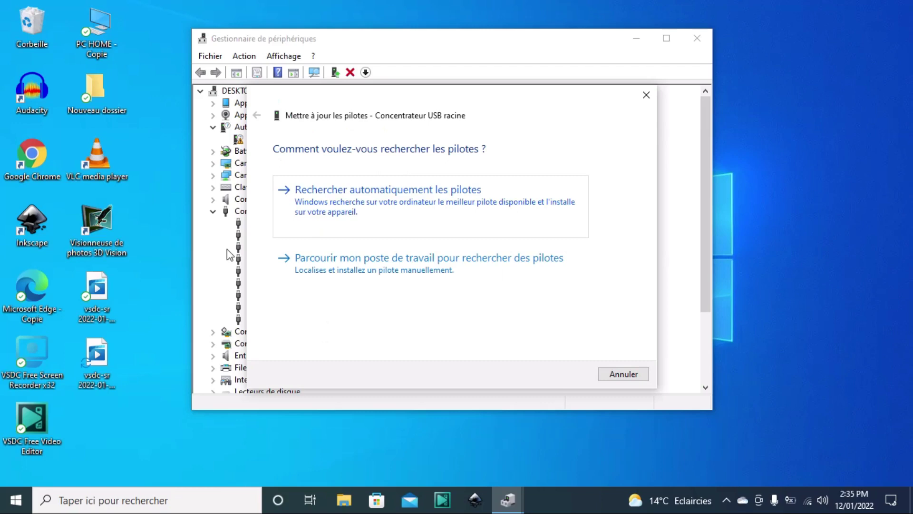
pyautogui.click(313, 199)
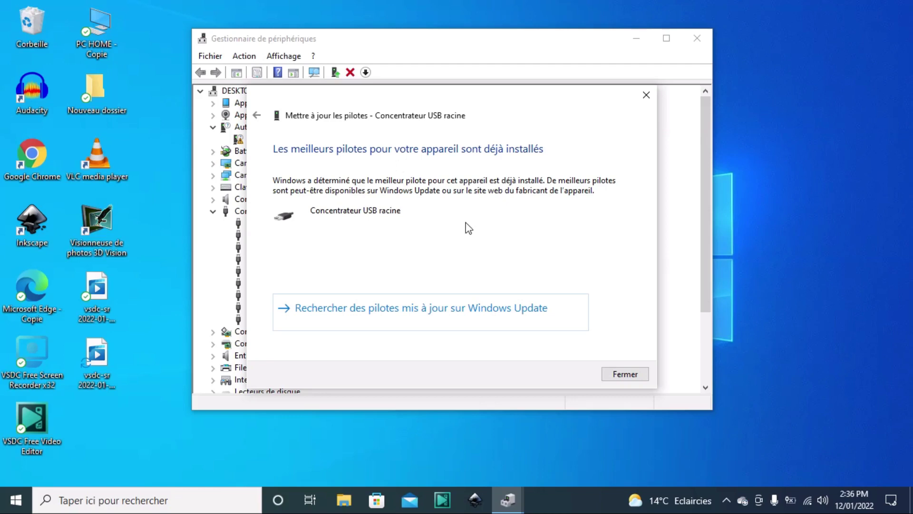
pyautogui.click(646, 97)
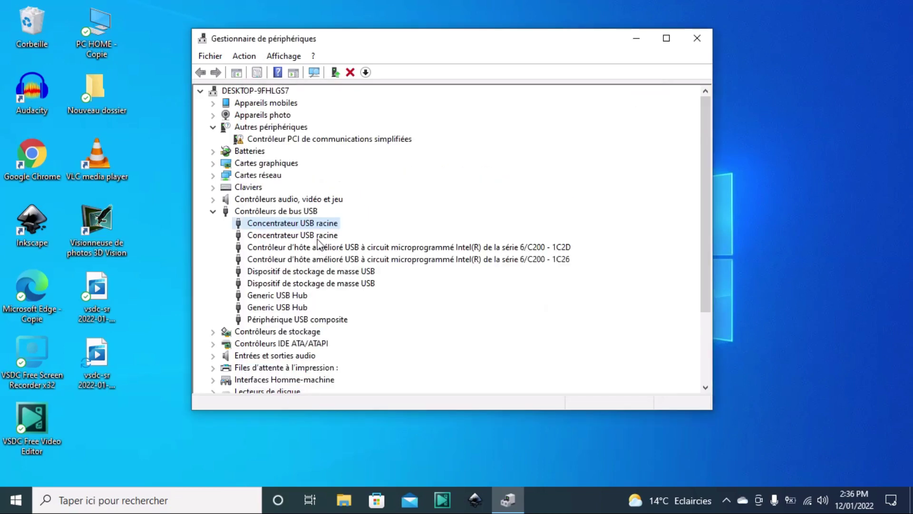
# Start an automatic driver search for the second Concentrateur USB racine and close the update wizard.
pyautogui.rightClick(318, 238)
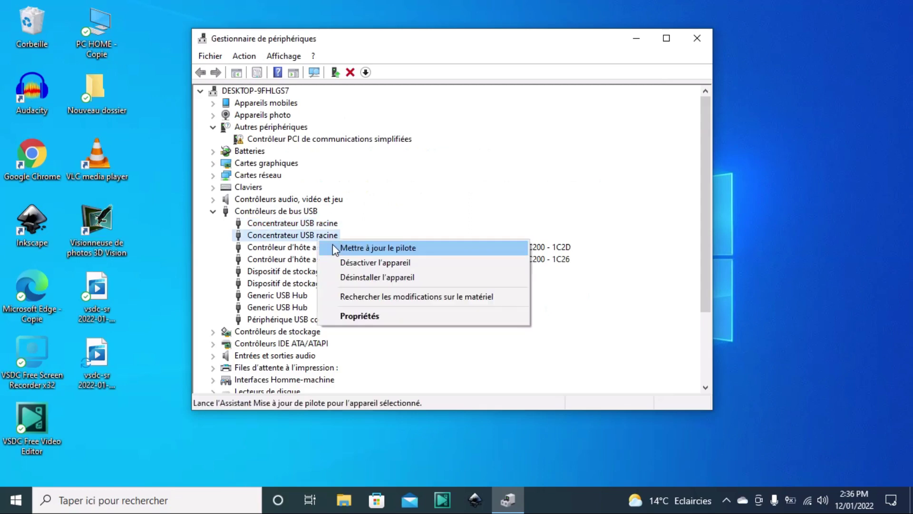
pyautogui.click(336, 248)
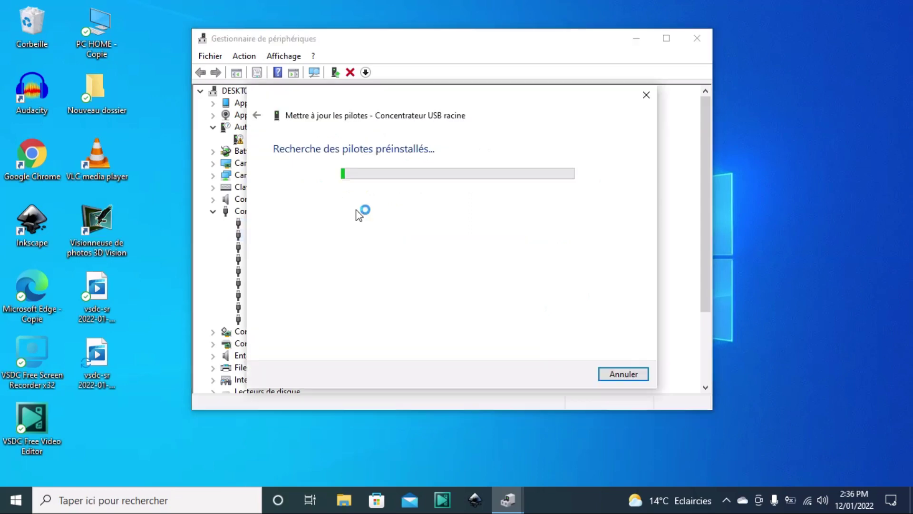
pyautogui.click(647, 95)
# Search automatically for an updated driver for the Intel USB host controller 1C2D, and close the update wizard and Device Manager.
pyautogui.rightClick(338, 248)
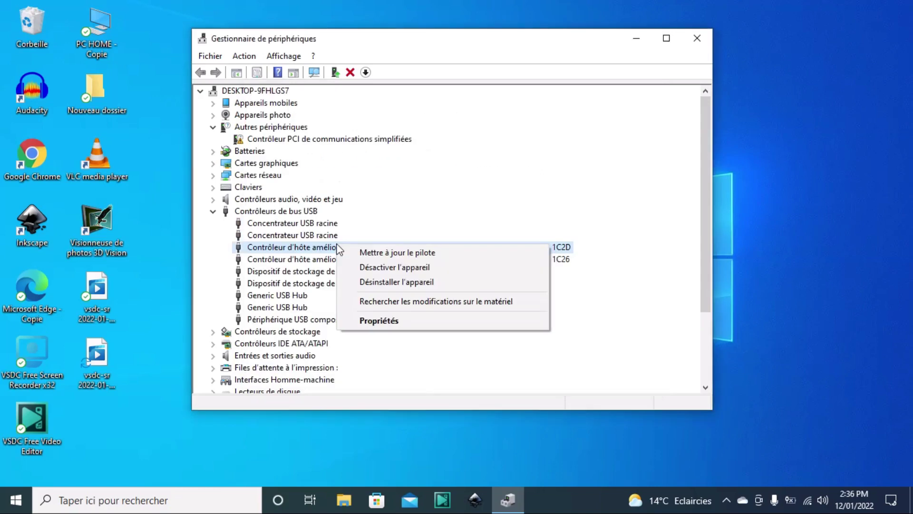
pyautogui.click(376, 252)
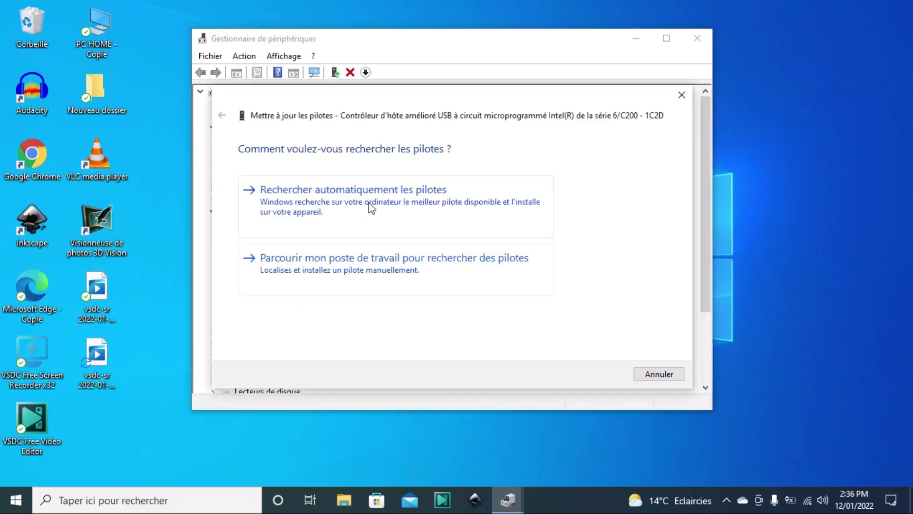
pyautogui.click(370, 208)
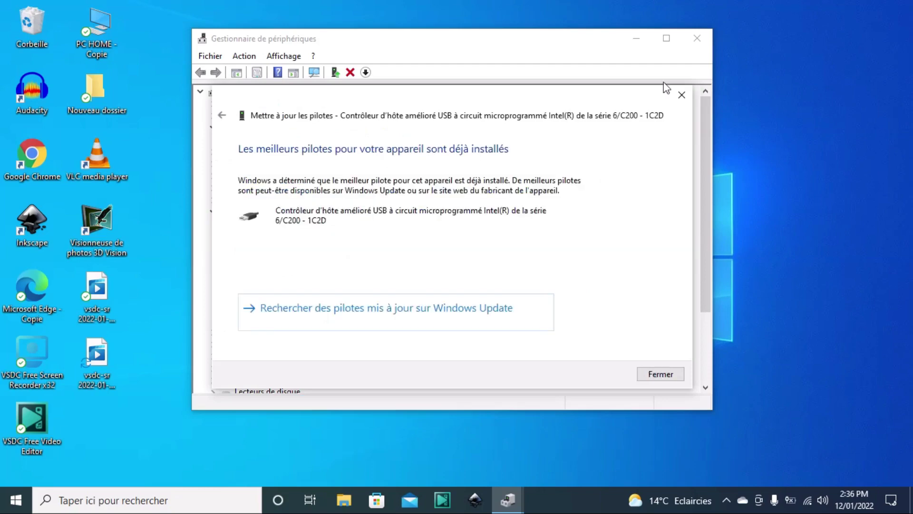
pyautogui.click(682, 95)
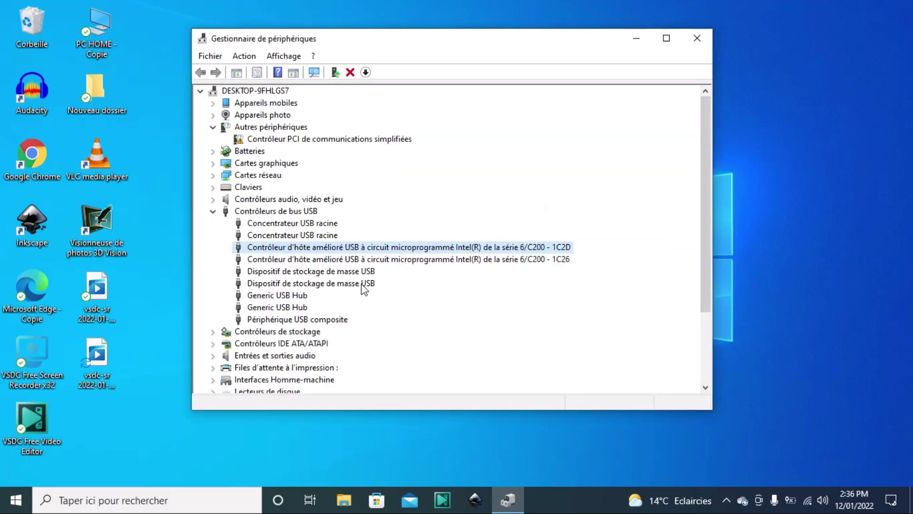
pyautogui.hotkey('alt', 'F4')
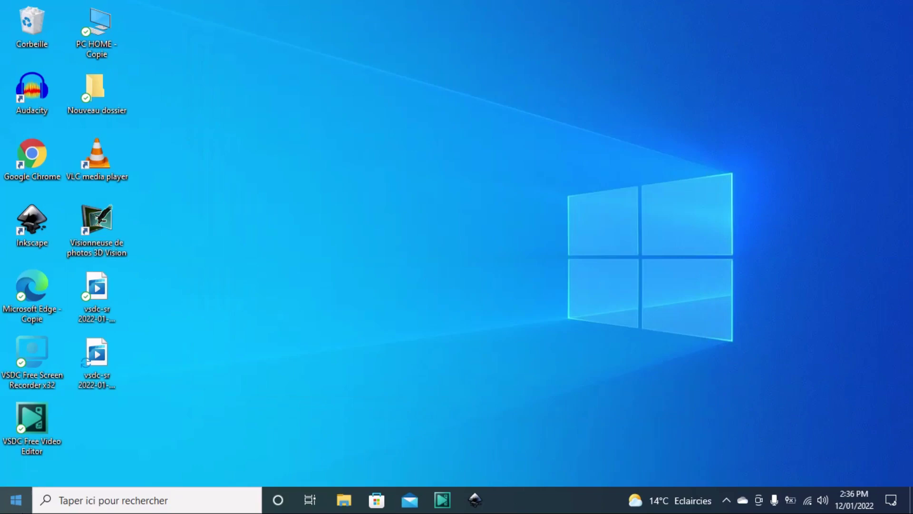
pyautogui.click(16, 499)
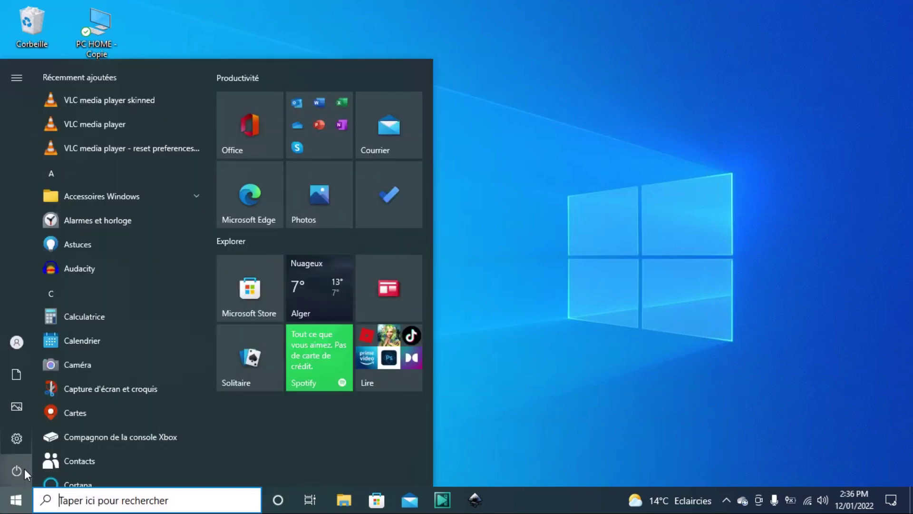
pyautogui.click(554, 353)
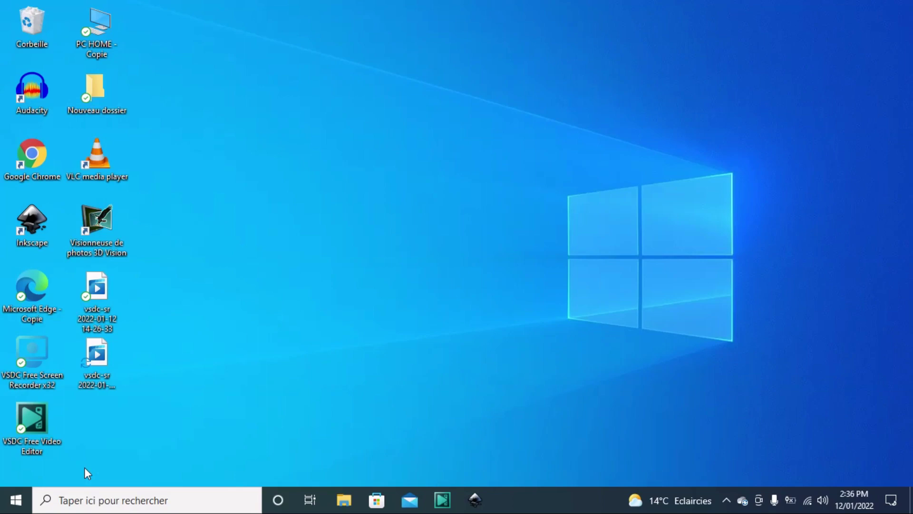
# Reopen Device Manager and expand the Contrôleurs de bus USB category.
pyautogui.rightClick(11, 505)
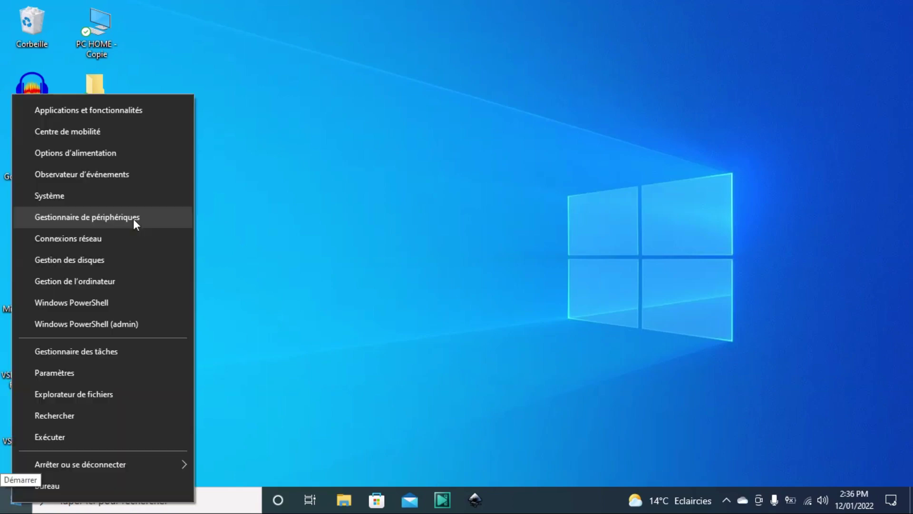
pyautogui.click(134, 219)
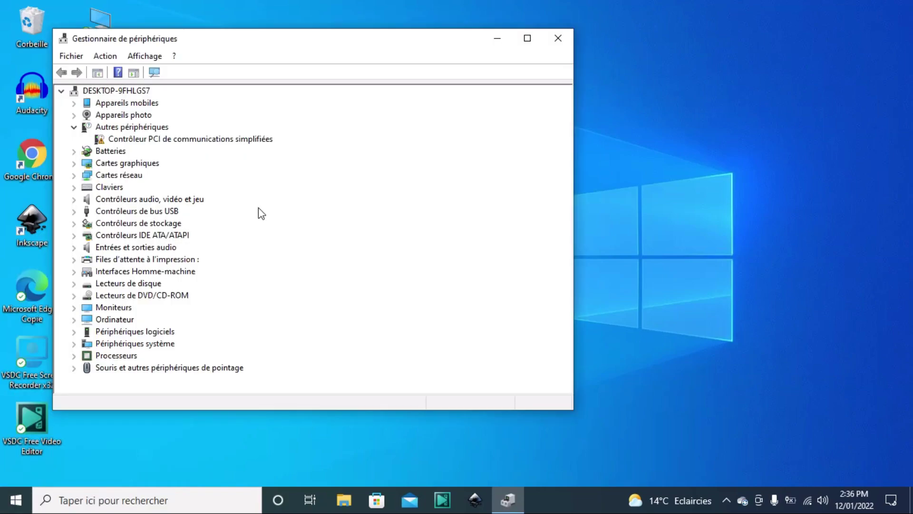
pyautogui.click(73, 210)
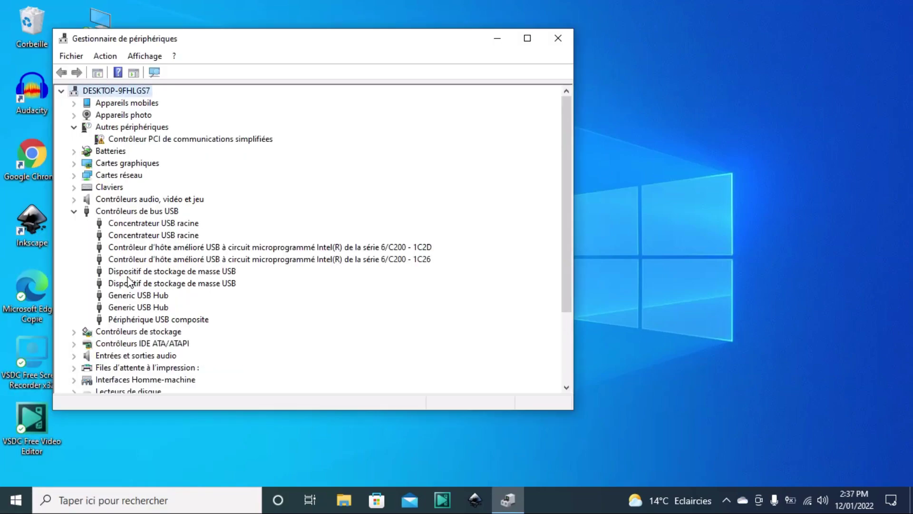
# Review the power management settings (Gestion de l'alimentation) of the first Generic USB Hub and close its properties with OK.
pyautogui.click(146, 296)
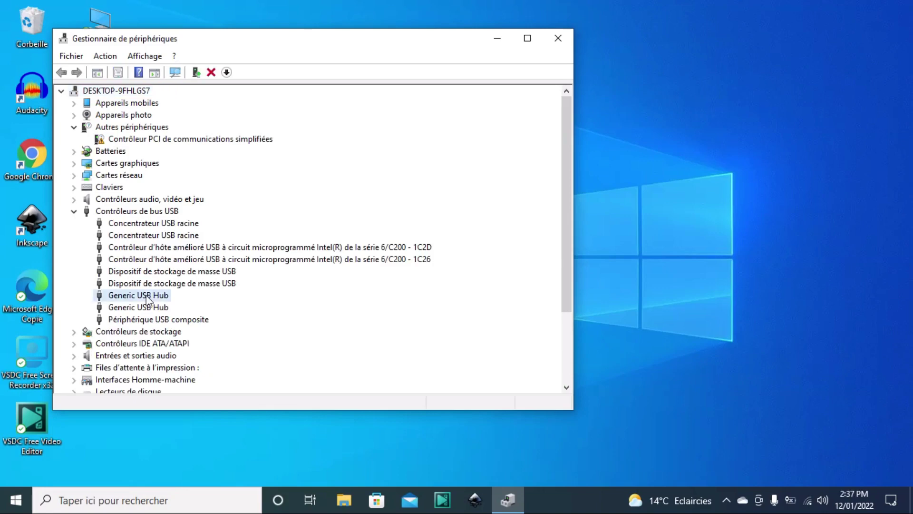
pyautogui.doubleClick(147, 297)
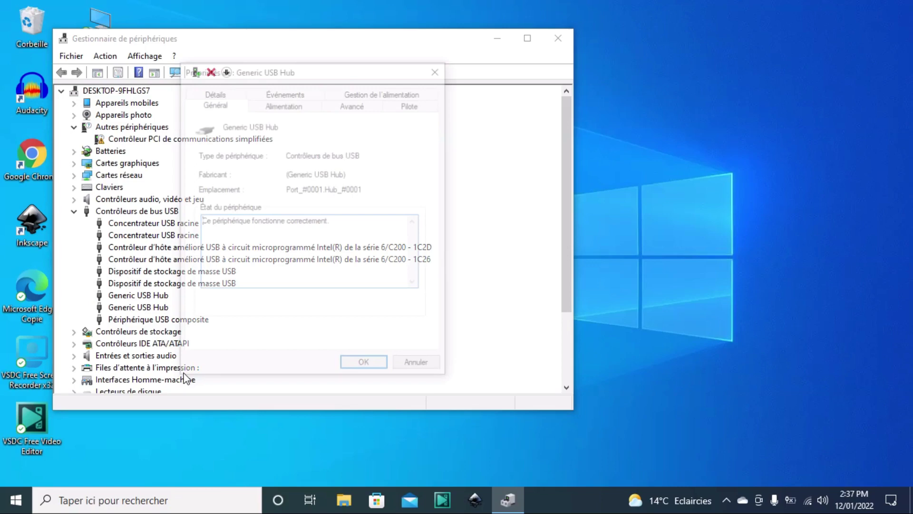
pyautogui.click(366, 93)
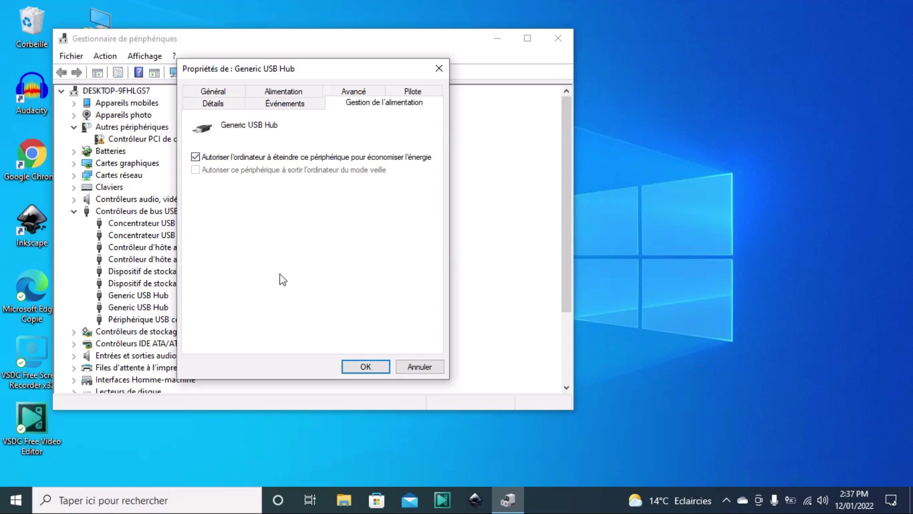
pyautogui.click(352, 368)
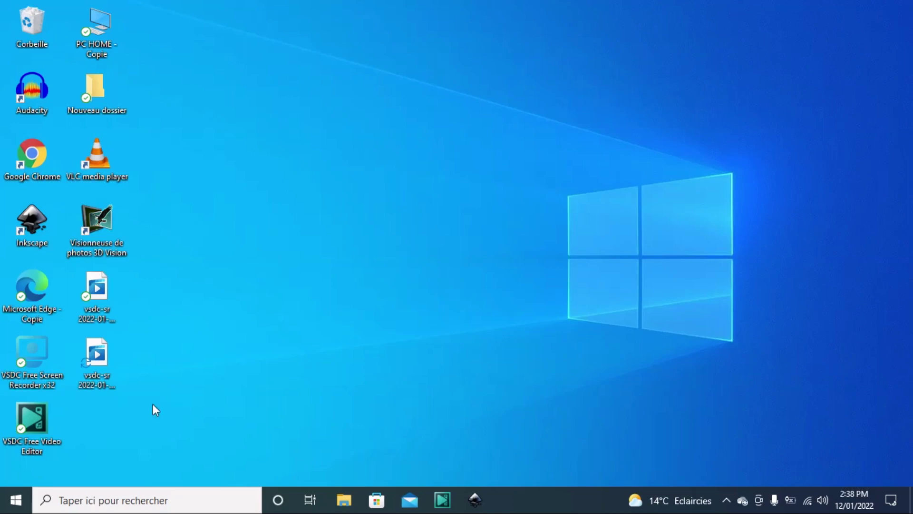
# Reopen Device Manager to view the uninstall option of the first Concentrateur USB racine under Contrôleurs de bus USB, and close it.
pyautogui.rightClick(13, 508)
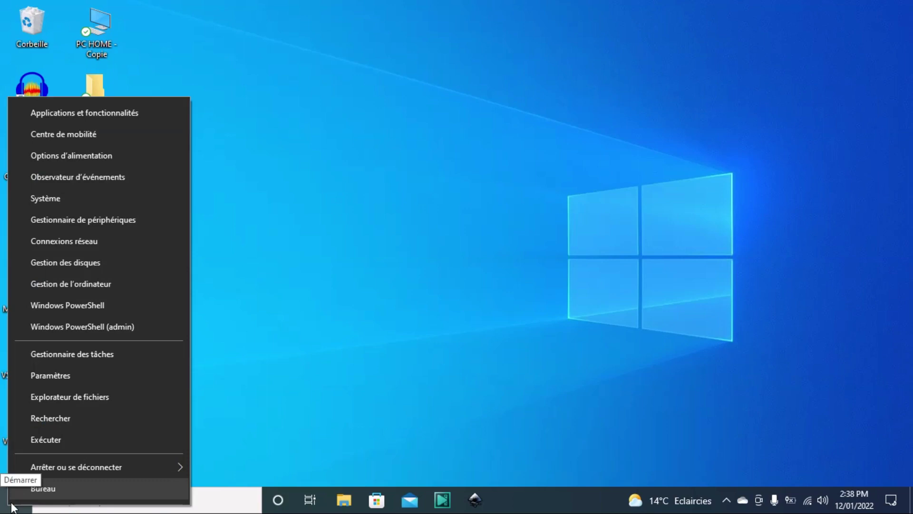
pyautogui.click(408, 211)
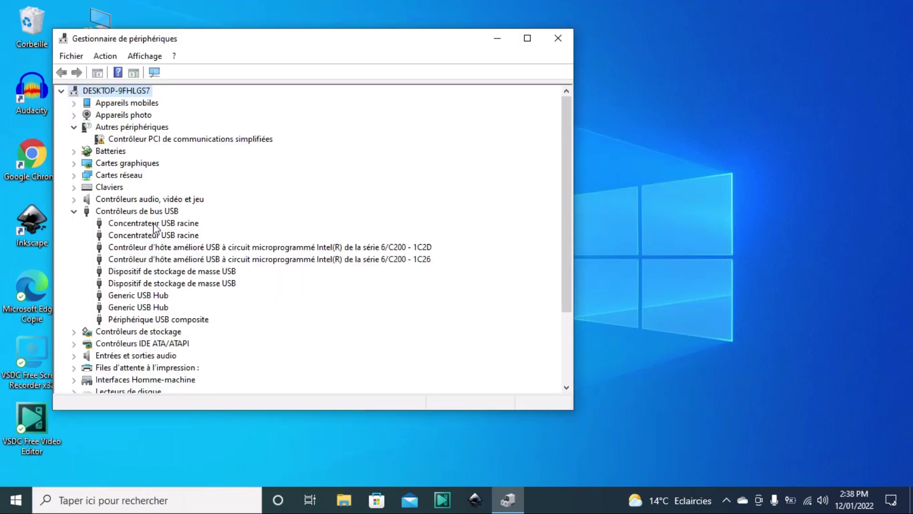
pyautogui.rightClick(154, 224)
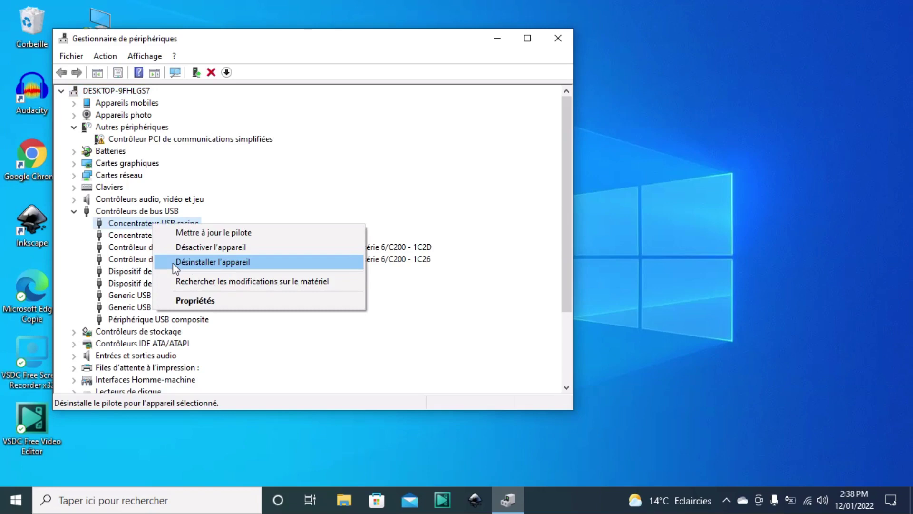
pyautogui.click(138, 308)
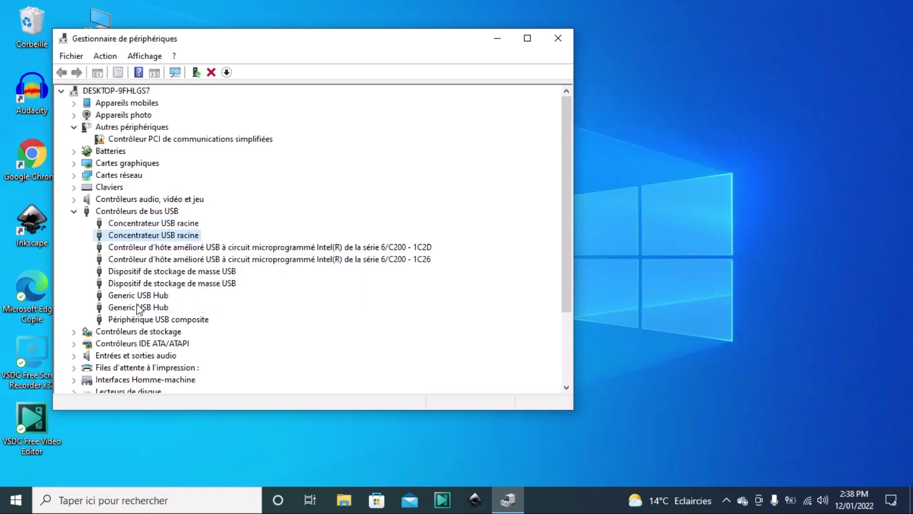
pyautogui.click(143, 319)
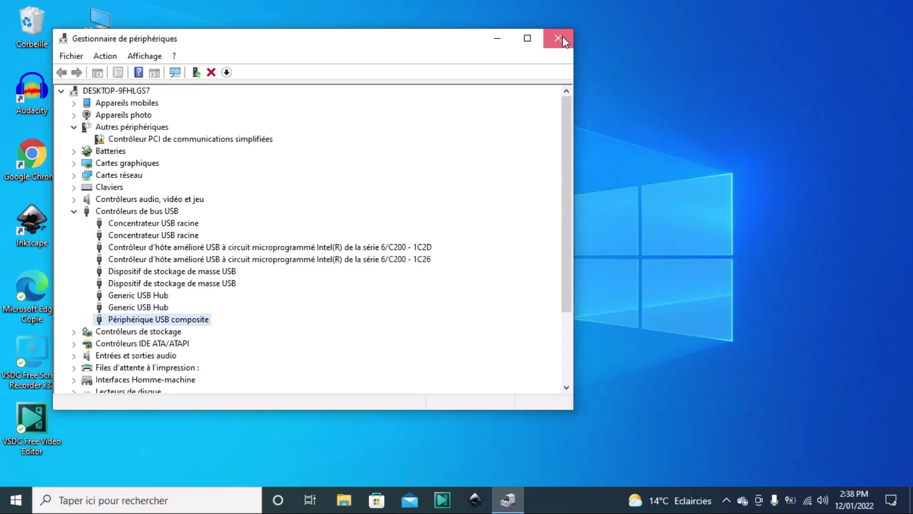
pyautogui.click(559, 39)
pyautogui.press('super')
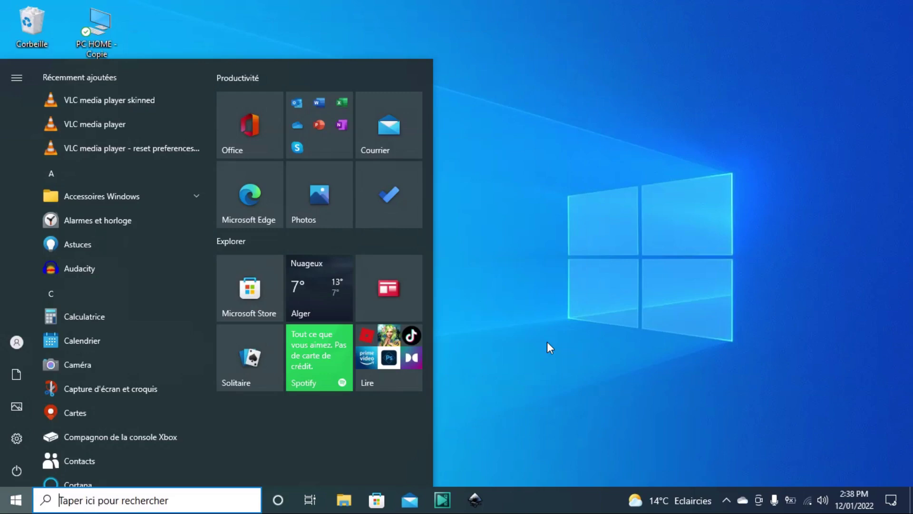
pyautogui.press('super')
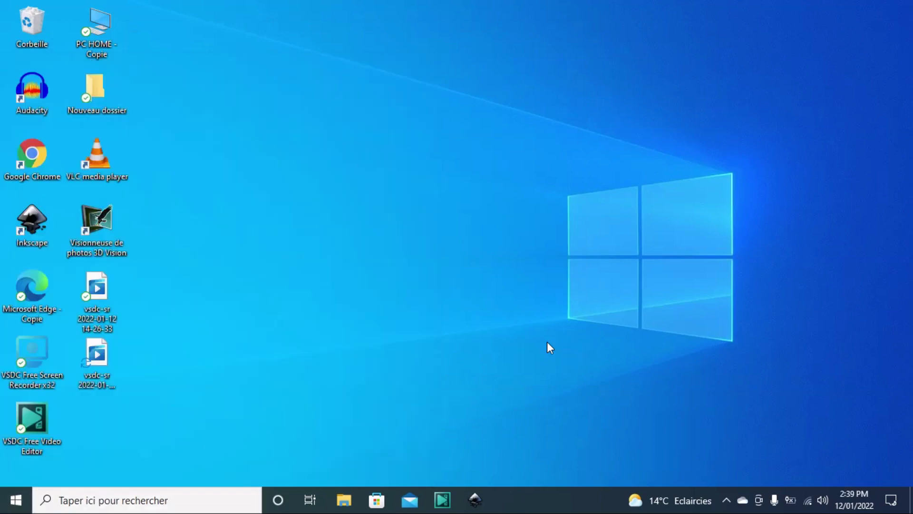